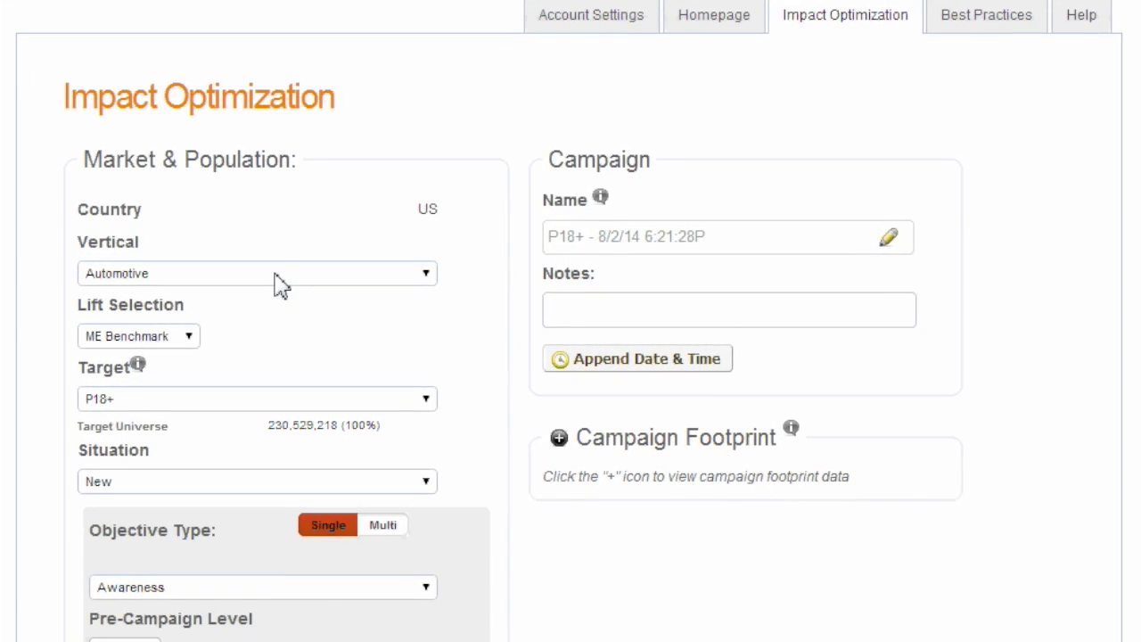
Review the available target audiences without changing the selection, and keep the campaign situation set to New
left_click(120, 399)
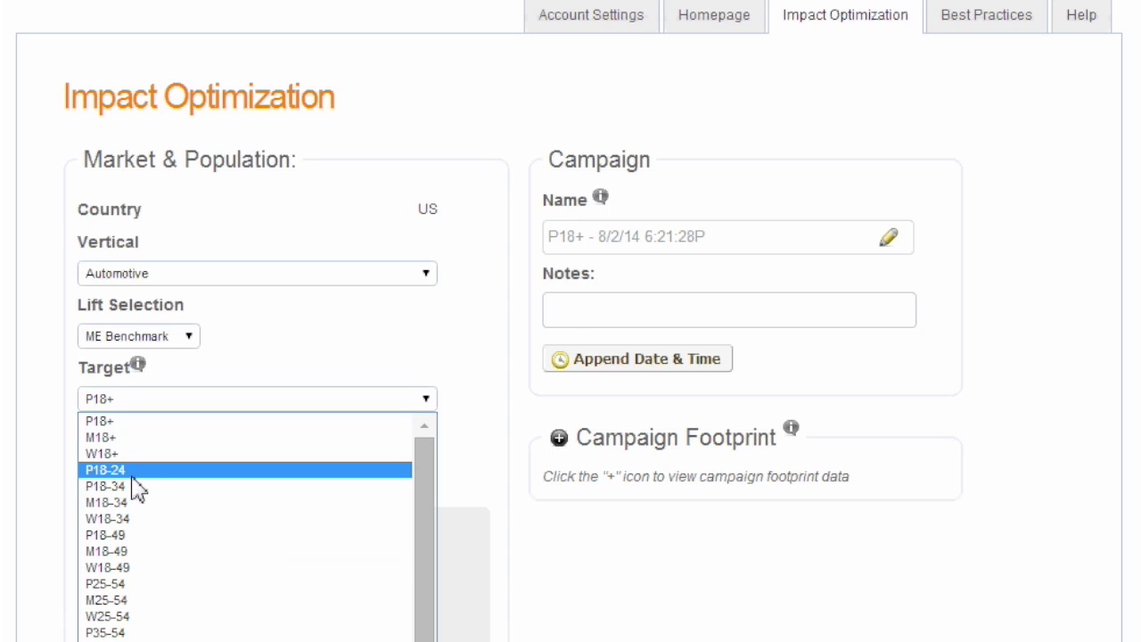
key("Escape")
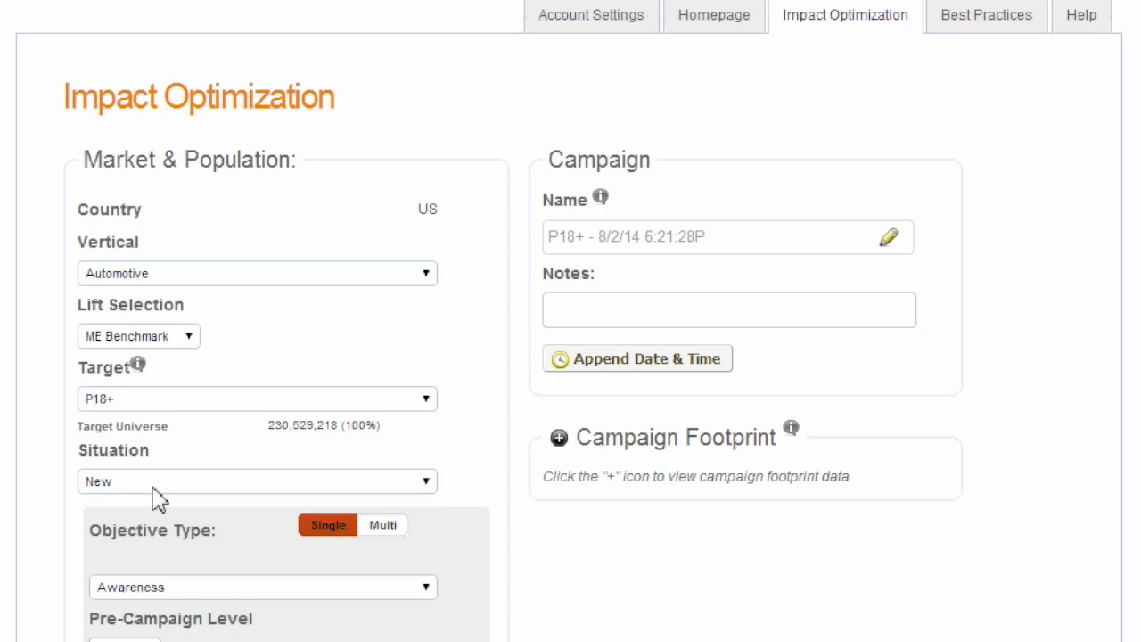
left_click(160, 486)
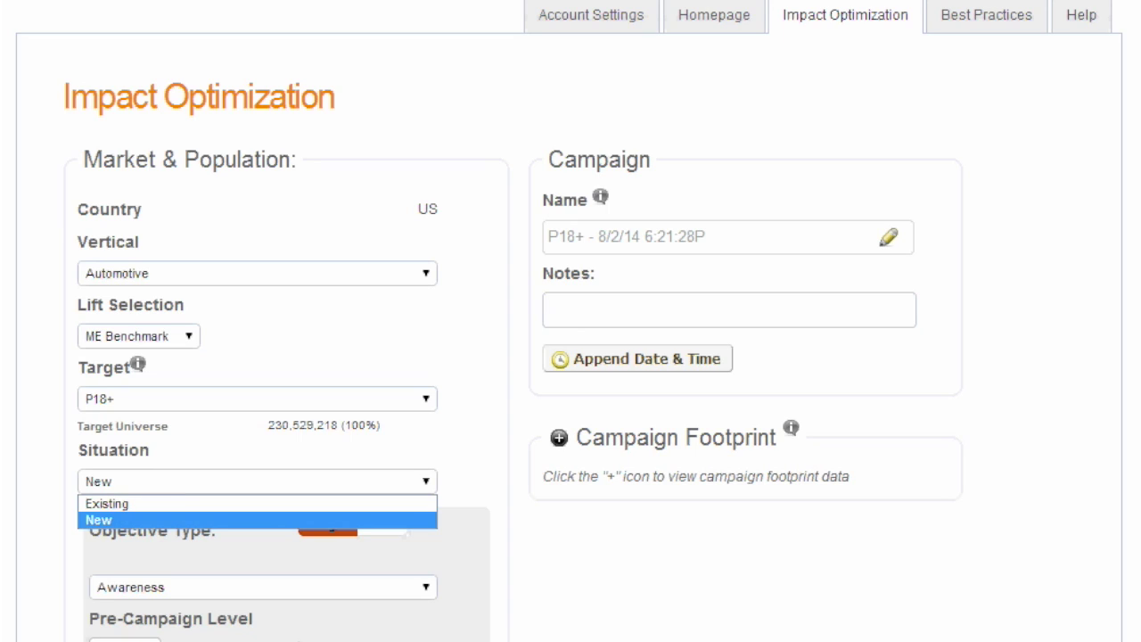
key("Return")
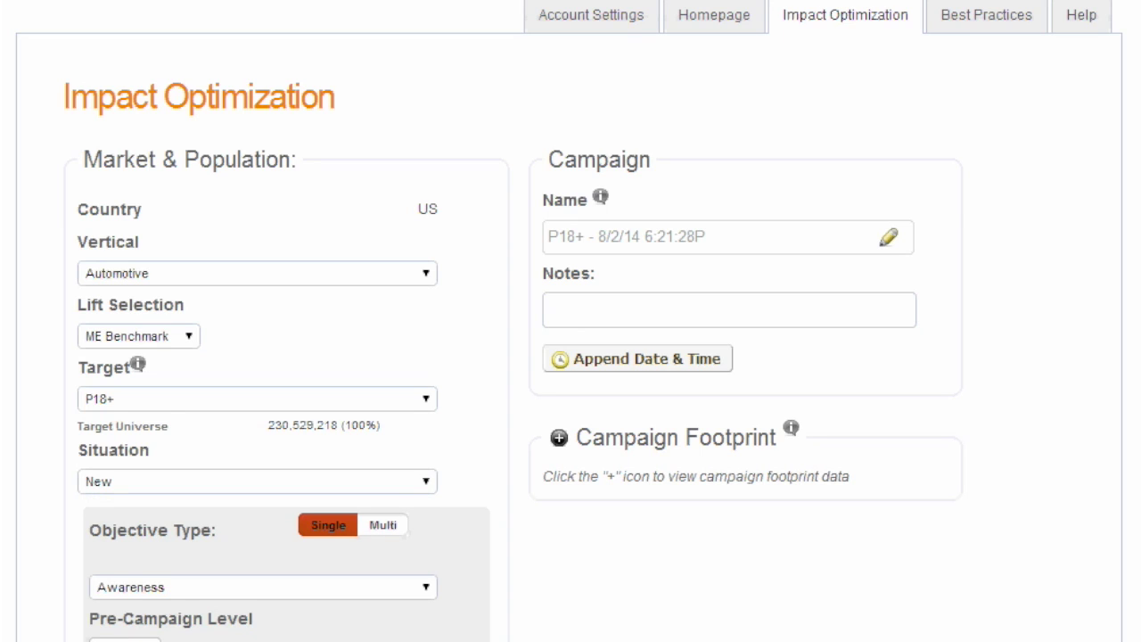
Set the Awareness pre-campaign level to 28% and save a multi-metric objective weighted 80% Awareness and 20% Purchase Consideration
scroll(196, 588, "down", 3)
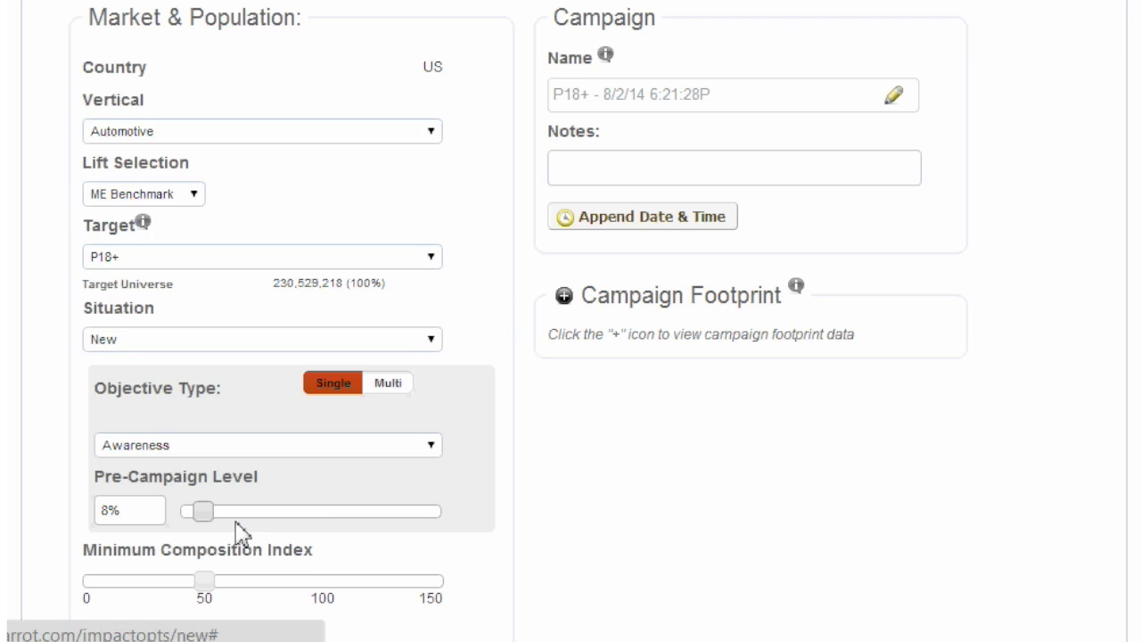
left_click_drag(204, 511, 255, 513)
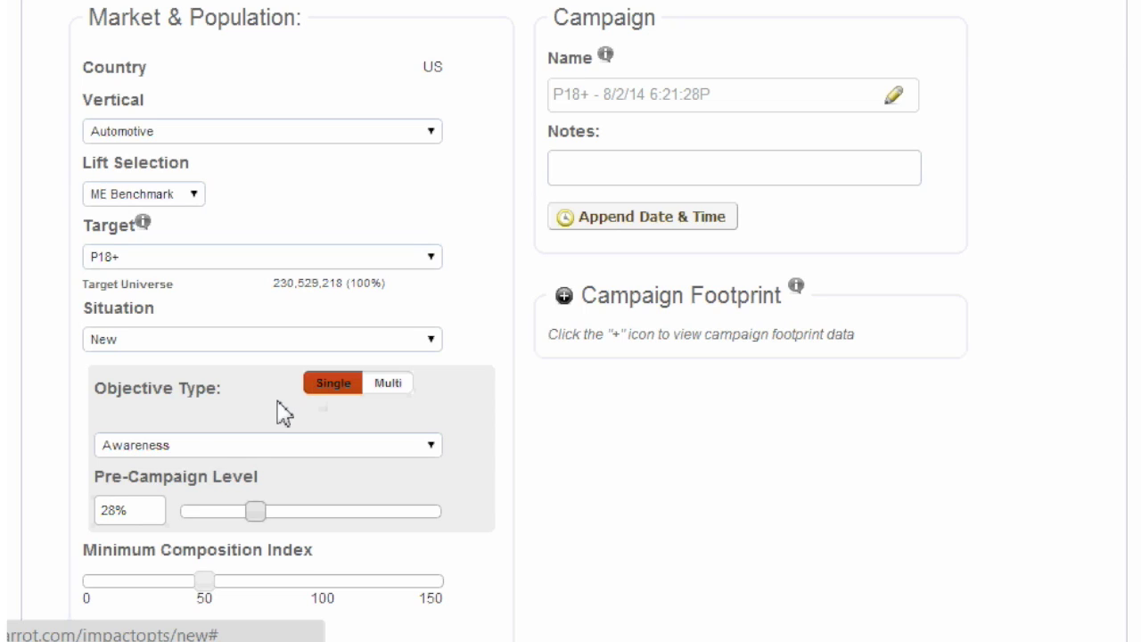
left_click(217, 445)
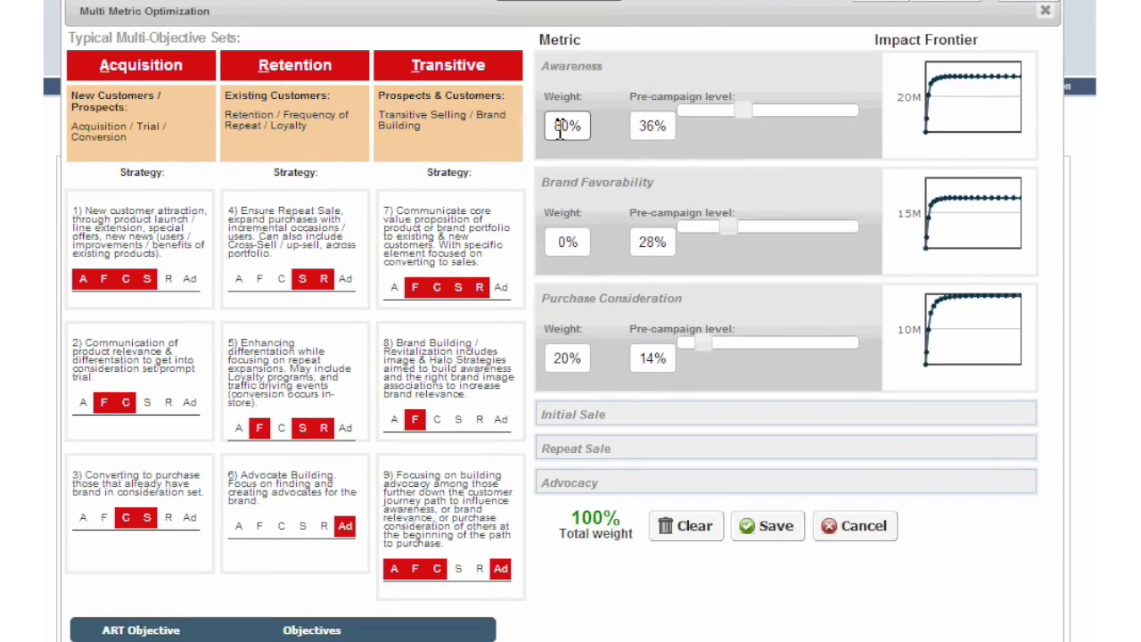
left_click(567, 358)
left_click(779, 531)
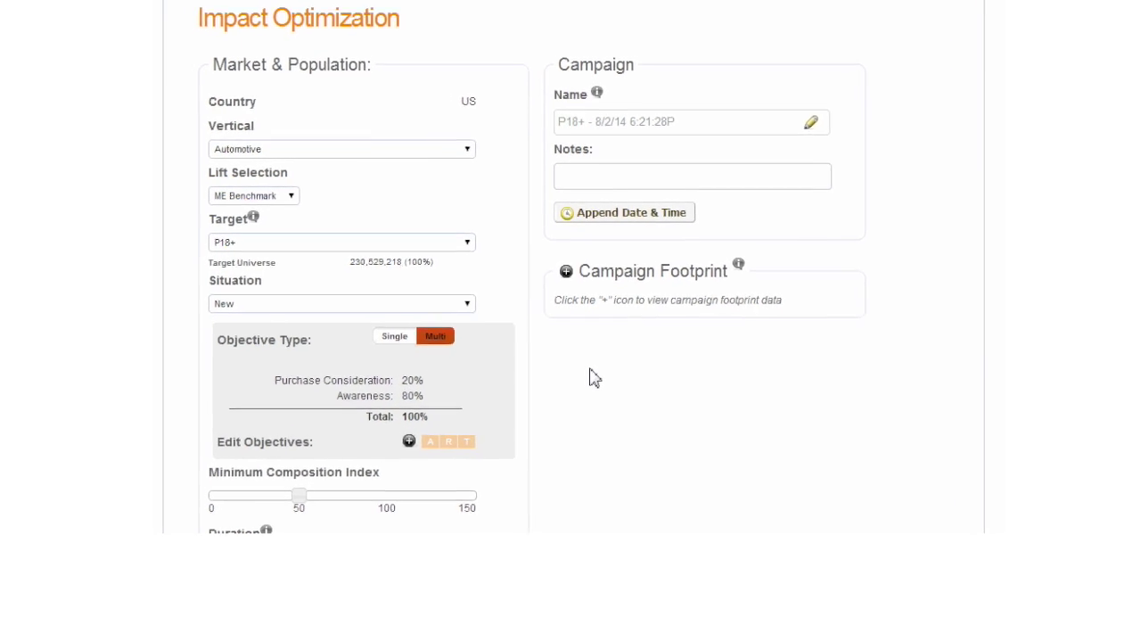
Check the calendar for the campaign's start date without changing it, and set the budget to $20,000,000
left_click(244, 562)
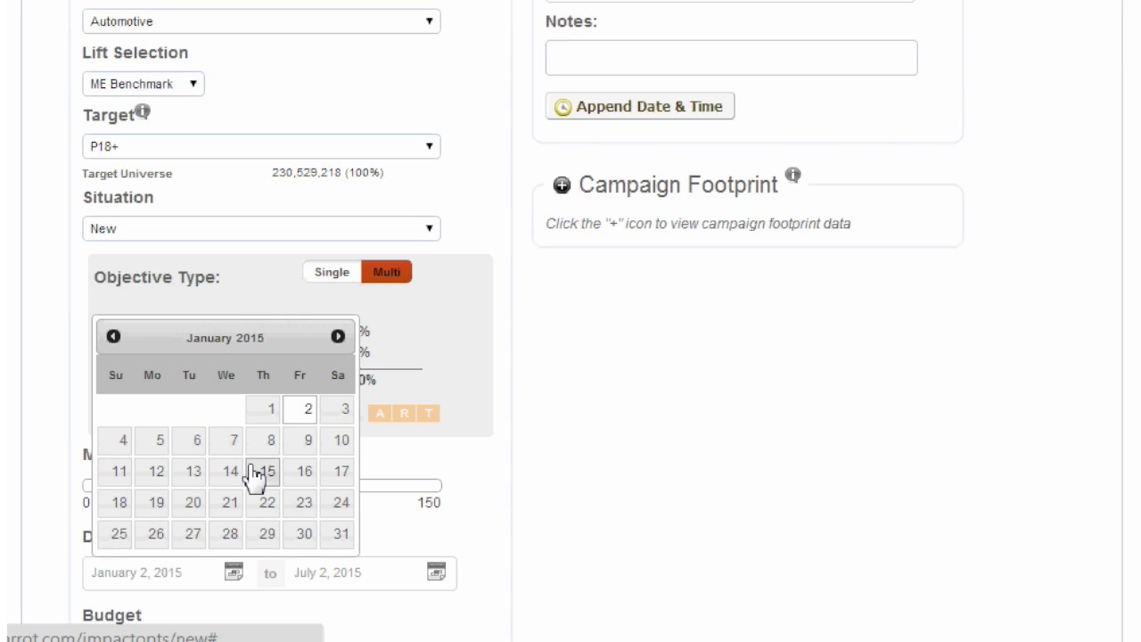
left_click(530, 476)
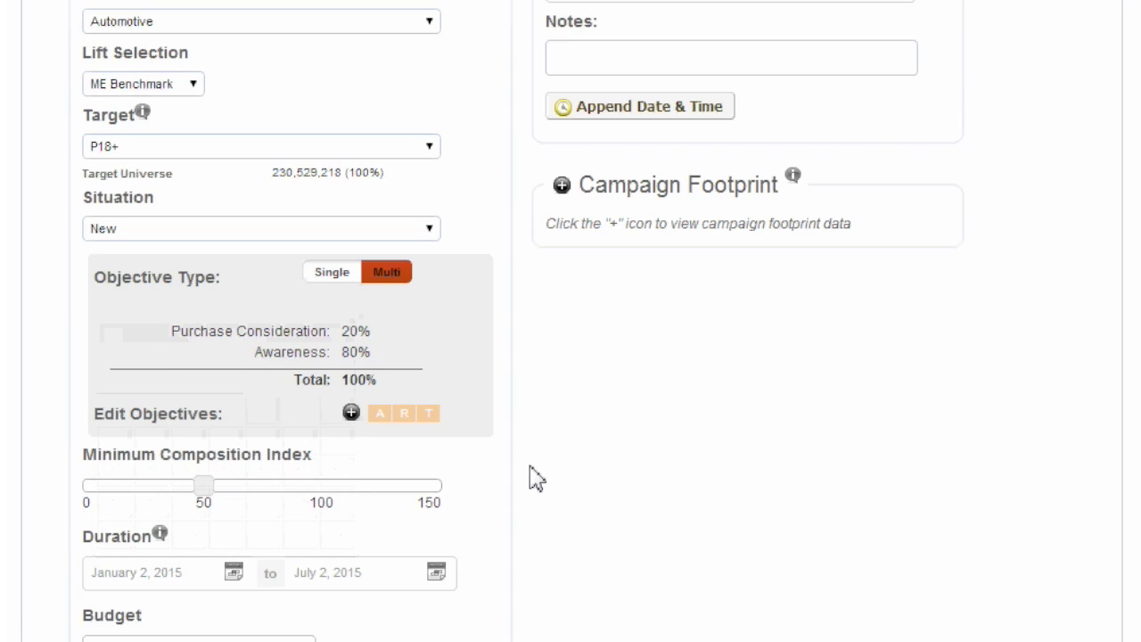
key("Tab")
type("$20")
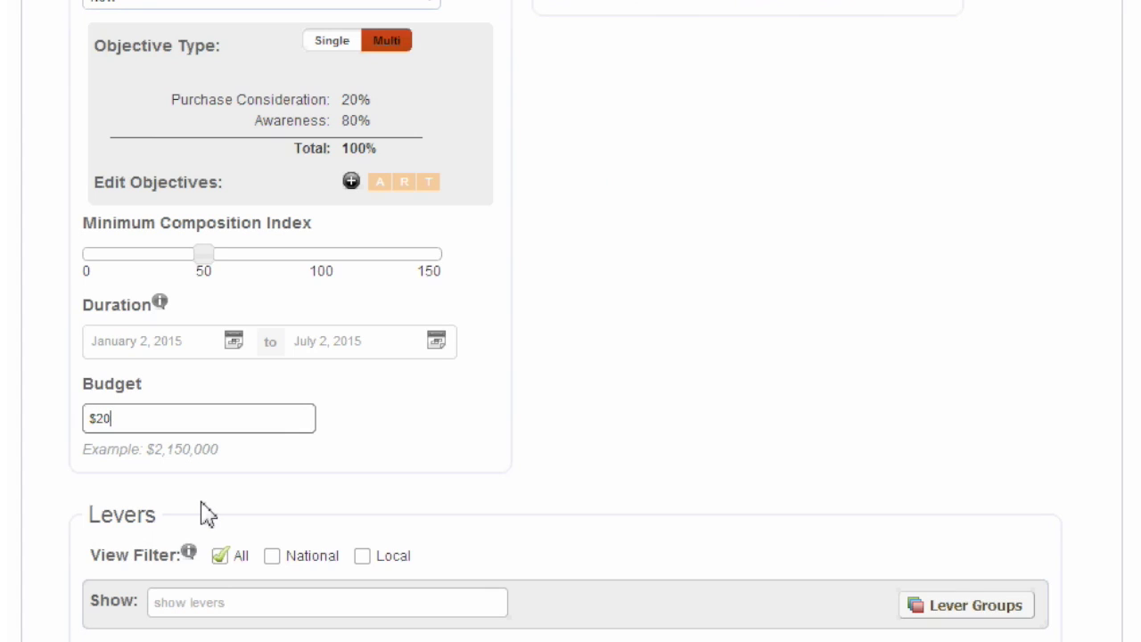
type("000000")
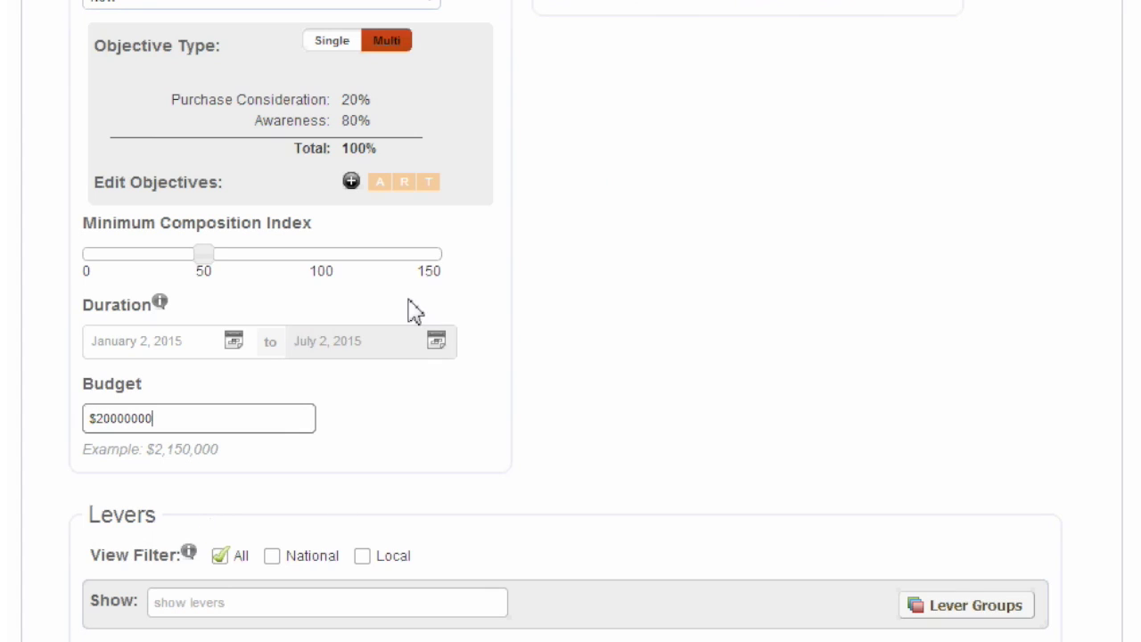
Expand the campaign footprint and look through the DMA list to the market index for Phoenix (Prescott)
left_click(562, 236)
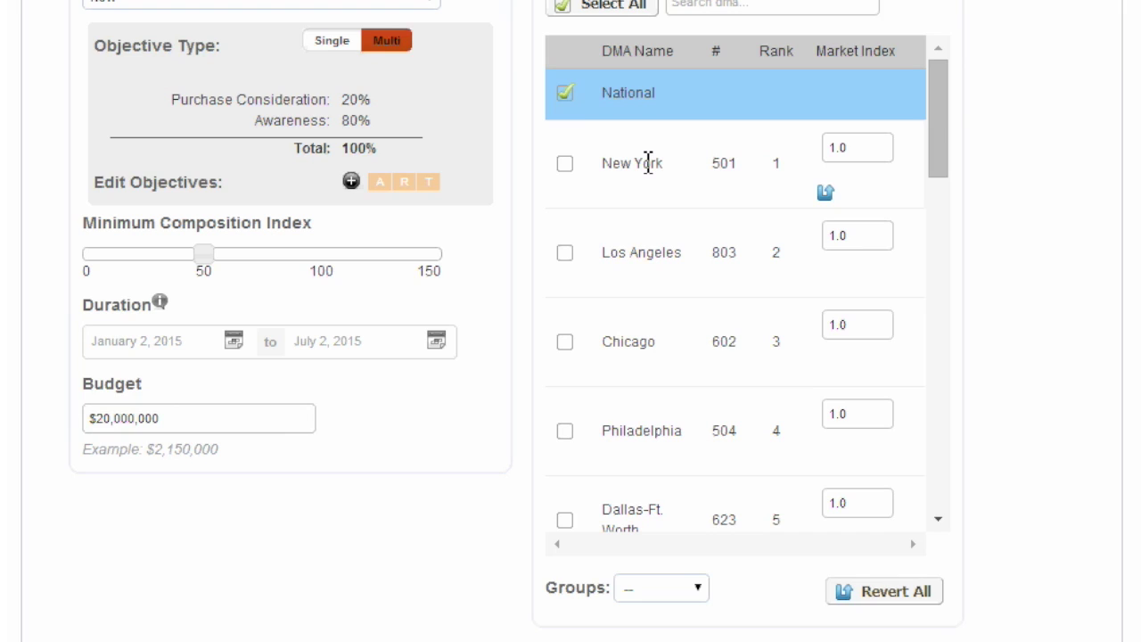
scroll(651, 273, "down", 5)
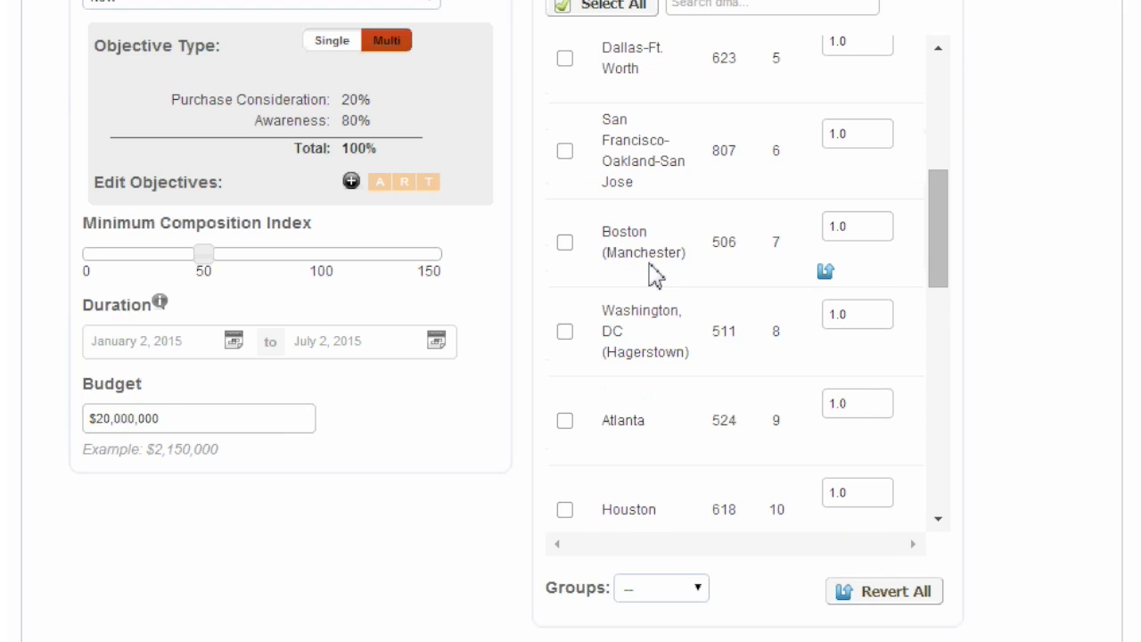
scroll(652, 273, "down", 7)
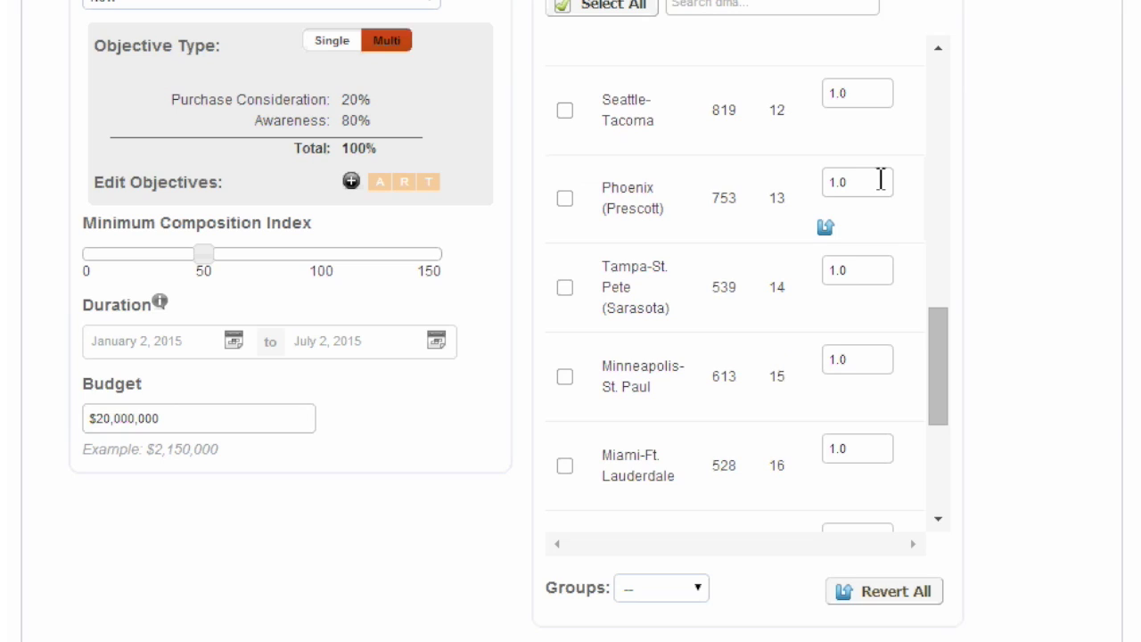
left_click(880, 179)
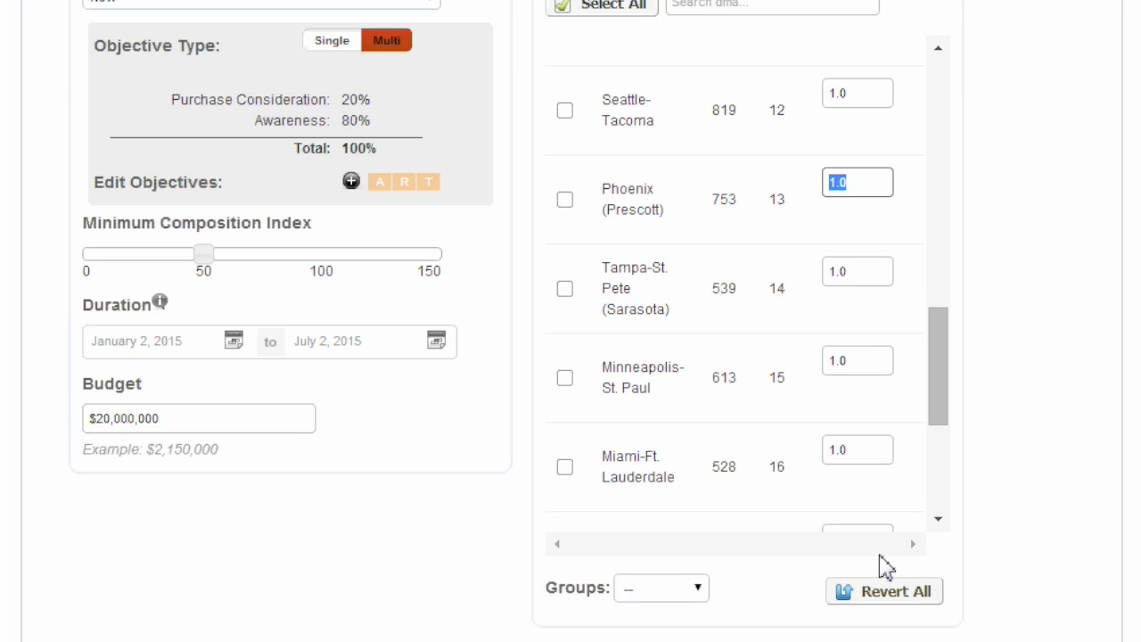
Go to the campaign's Notes entry and append the date and time to the campaign details
scroll(885, 567, "up", 4)
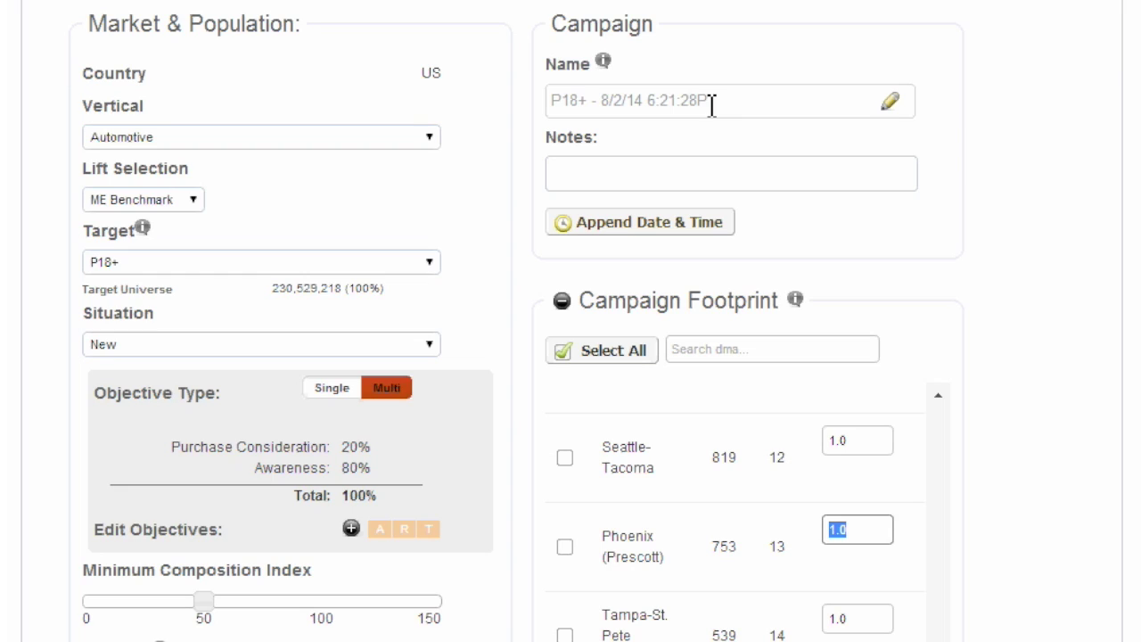
left_click(670, 174)
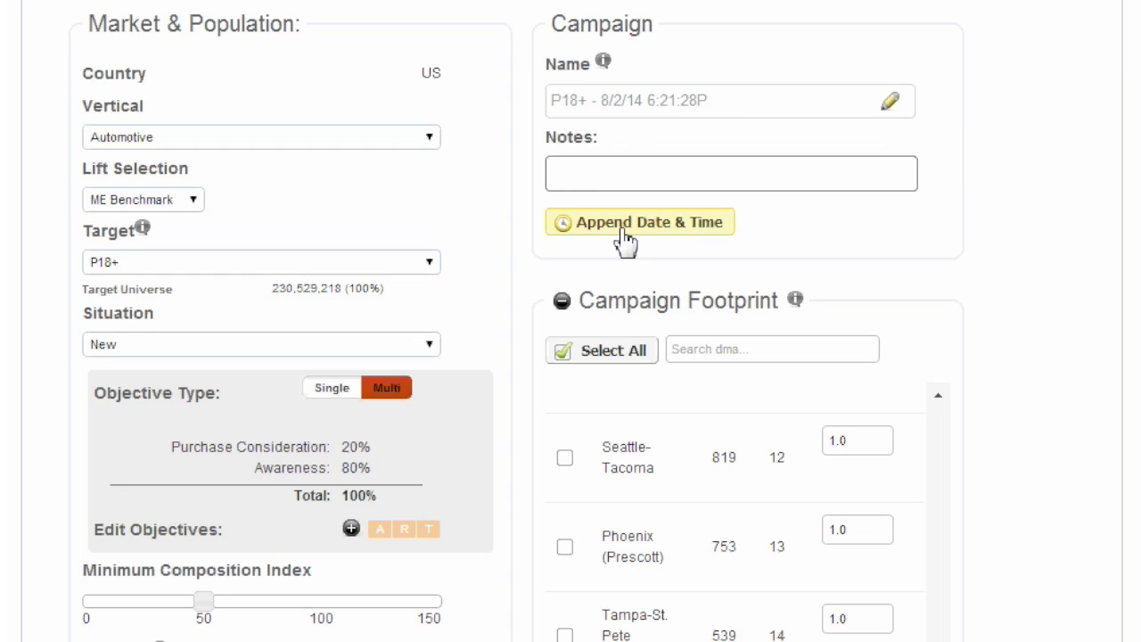
left_click(624, 236)
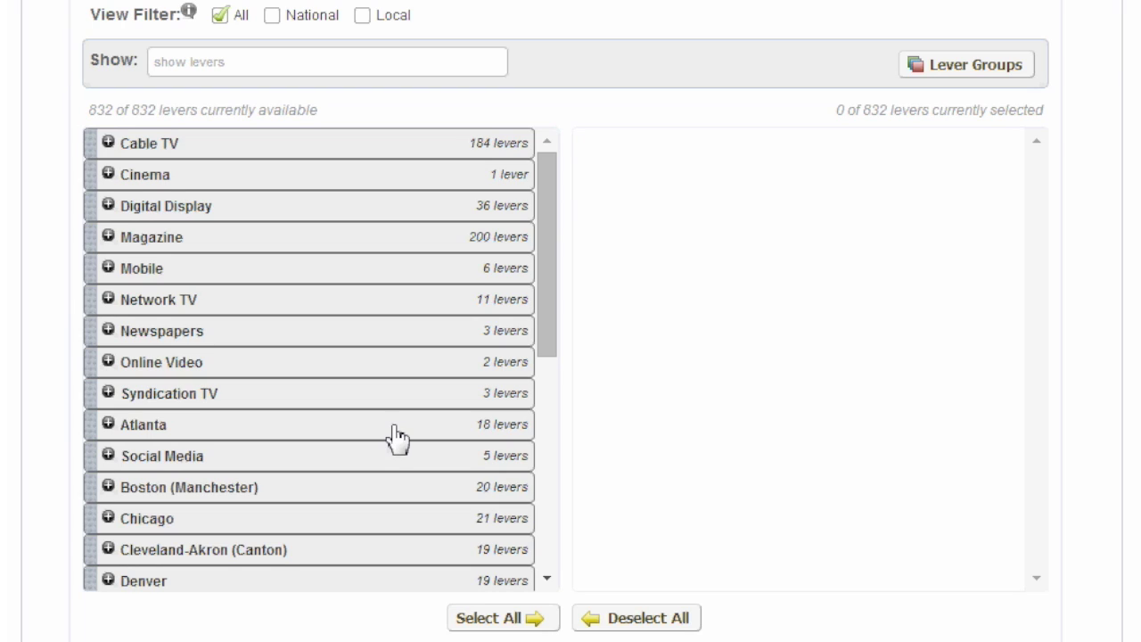
Add the Magazine levers to the selected media, and apply the All Levers group to select every lever
left_click_drag(294, 237, 729, 297)
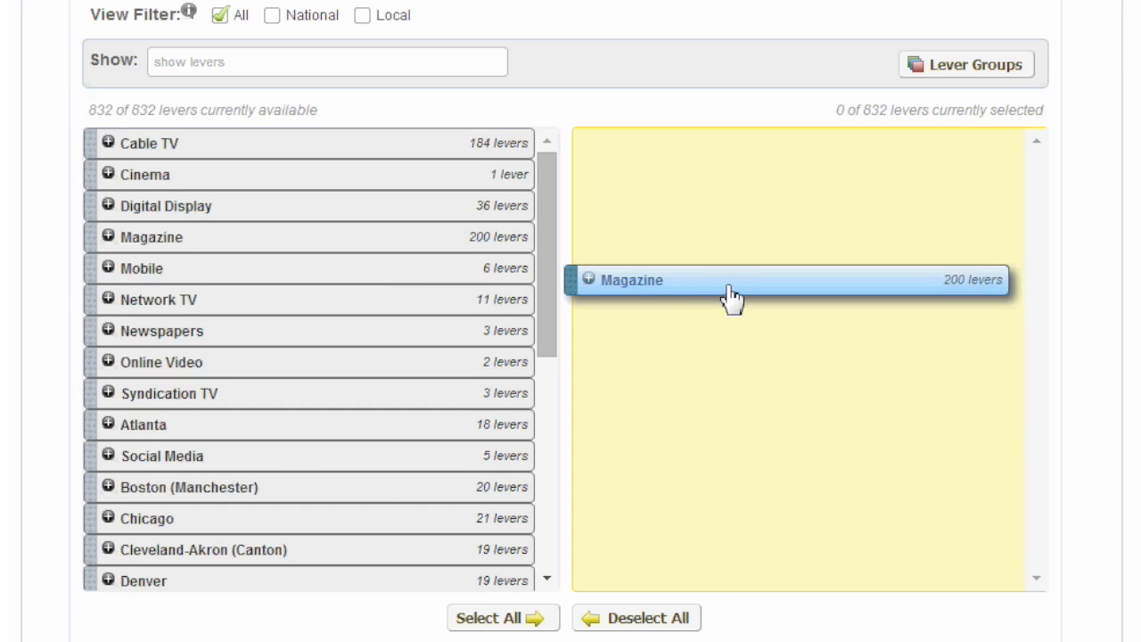
left_click_drag(729, 296, 729, 297)
left_click(946, 70)
left_click(802, 32)
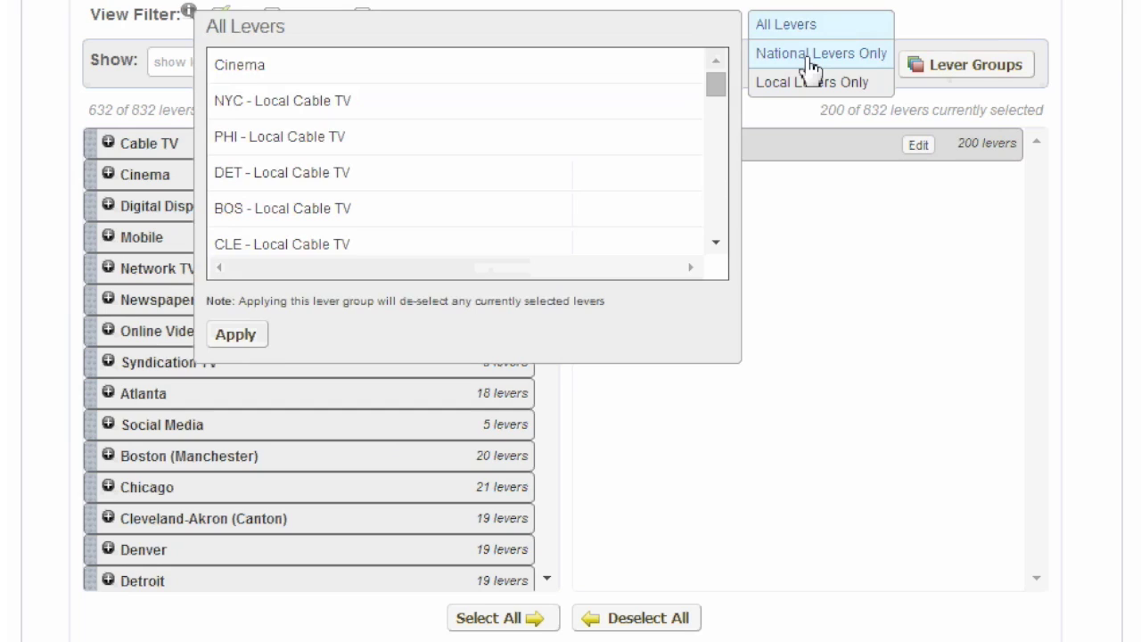
left_click(236, 334)
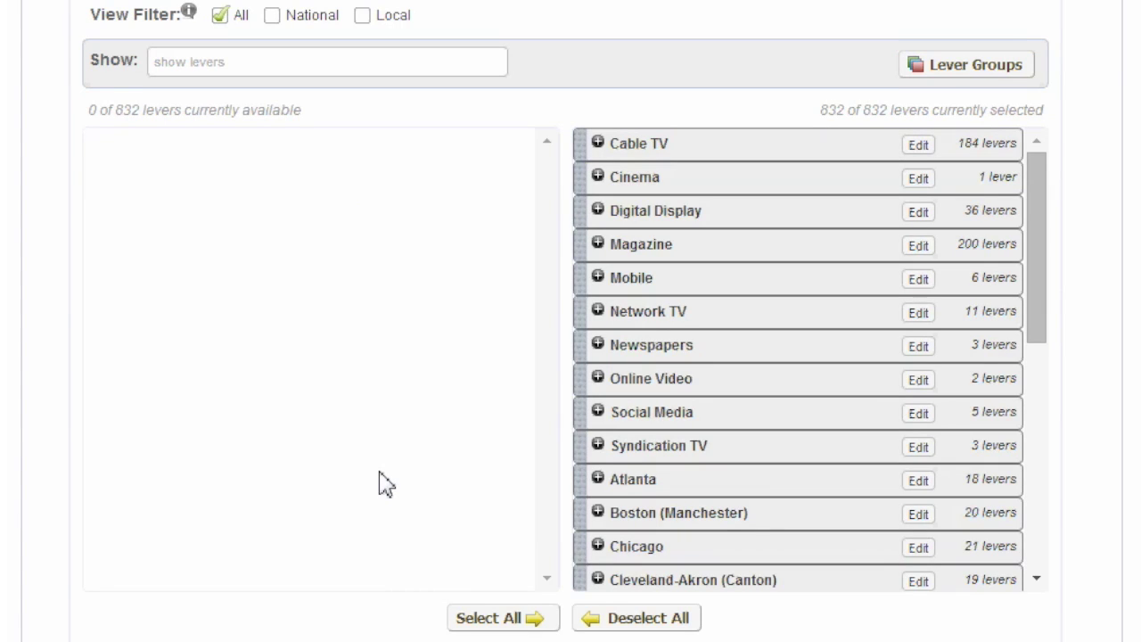
Remove the Kid/Teen genre from the selected Cable TV levers
left_click(599, 144)
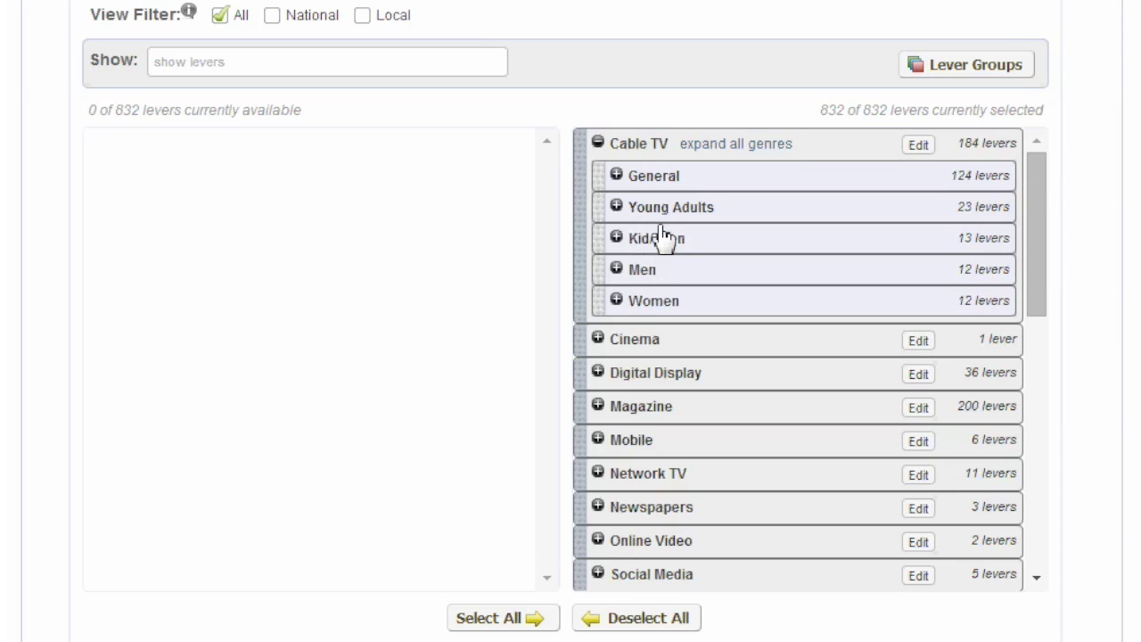
left_click_drag(664, 238, 114, 548)
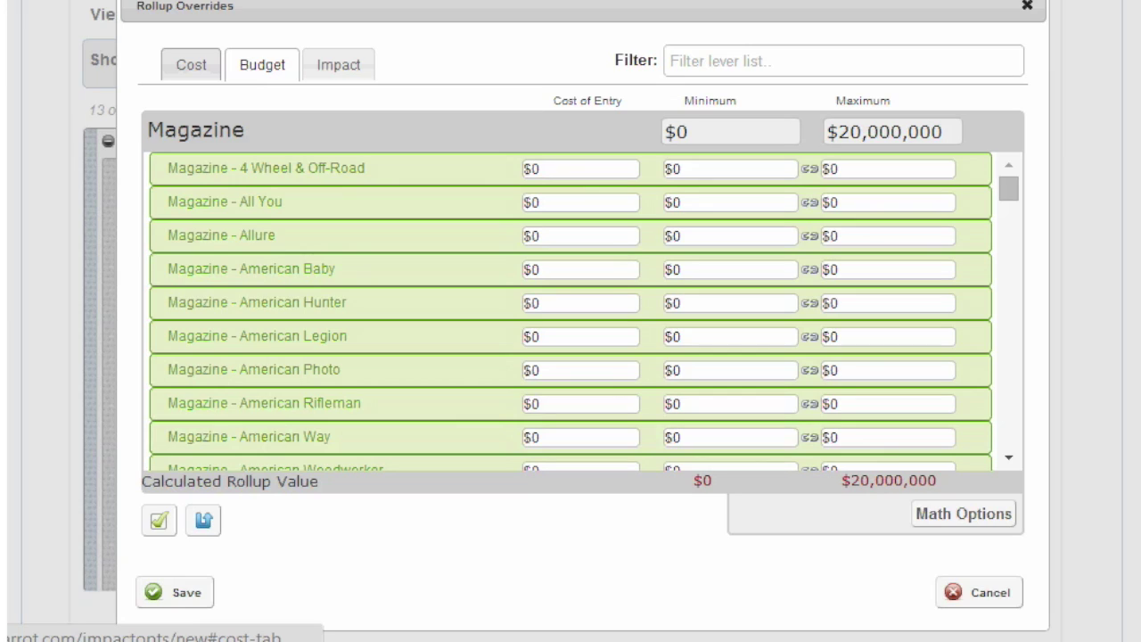
Review the cost and impact override settings for the Magazine rollup
left_click(191, 64)
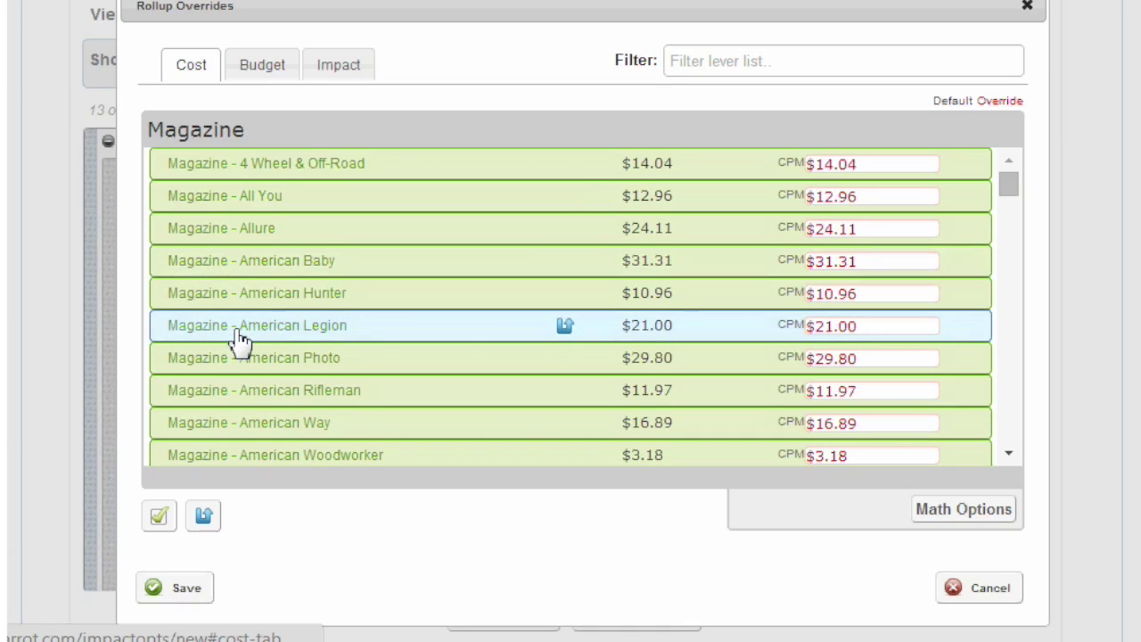
left_click(338, 64)
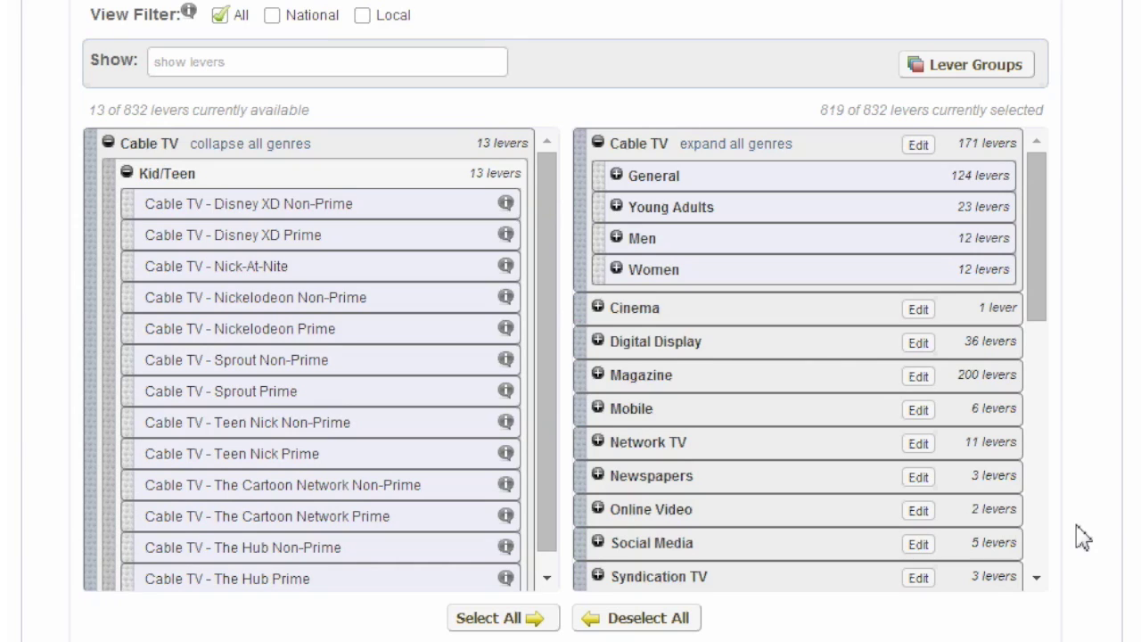
Examine the optimization results summary and the budget, TRP and impact allocation charts
scroll(1083, 537, "down", 3)
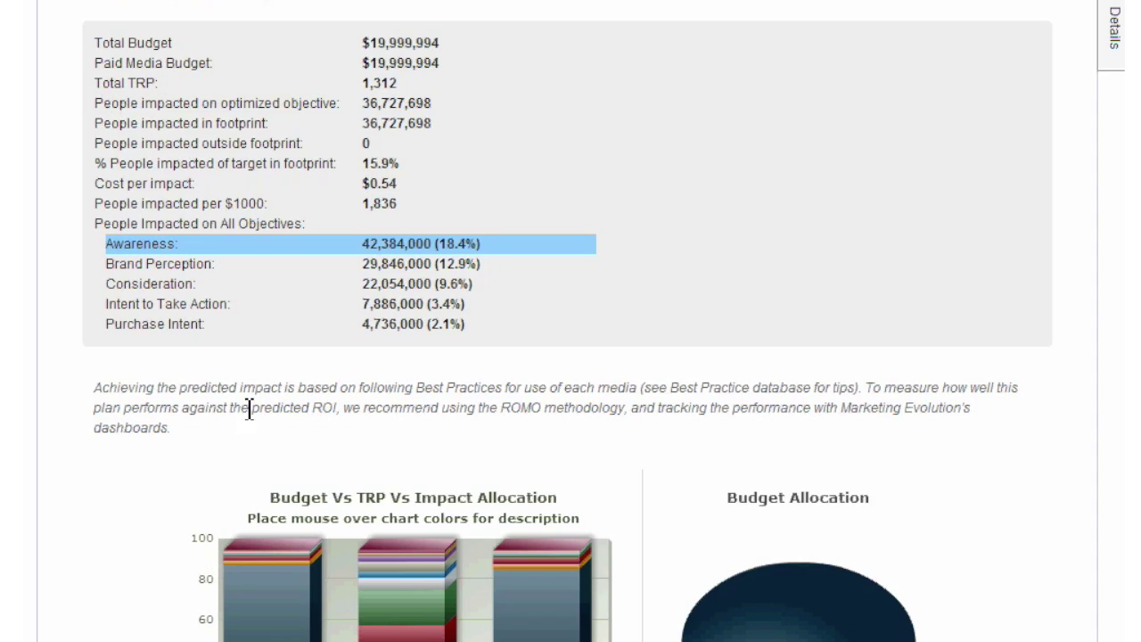
scroll(250, 410, "down", 3)
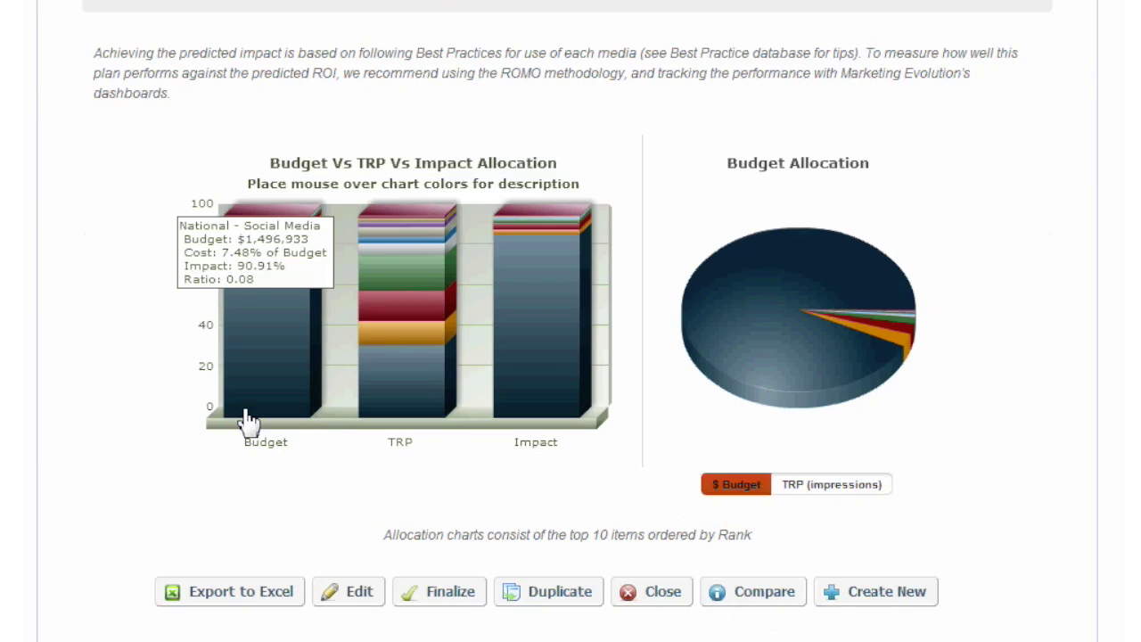
scroll(249, 419, "down", 4)
Examine the recommended spend and impact in the Media By Rollup and Media By Lever reports
left_click(191, 247)
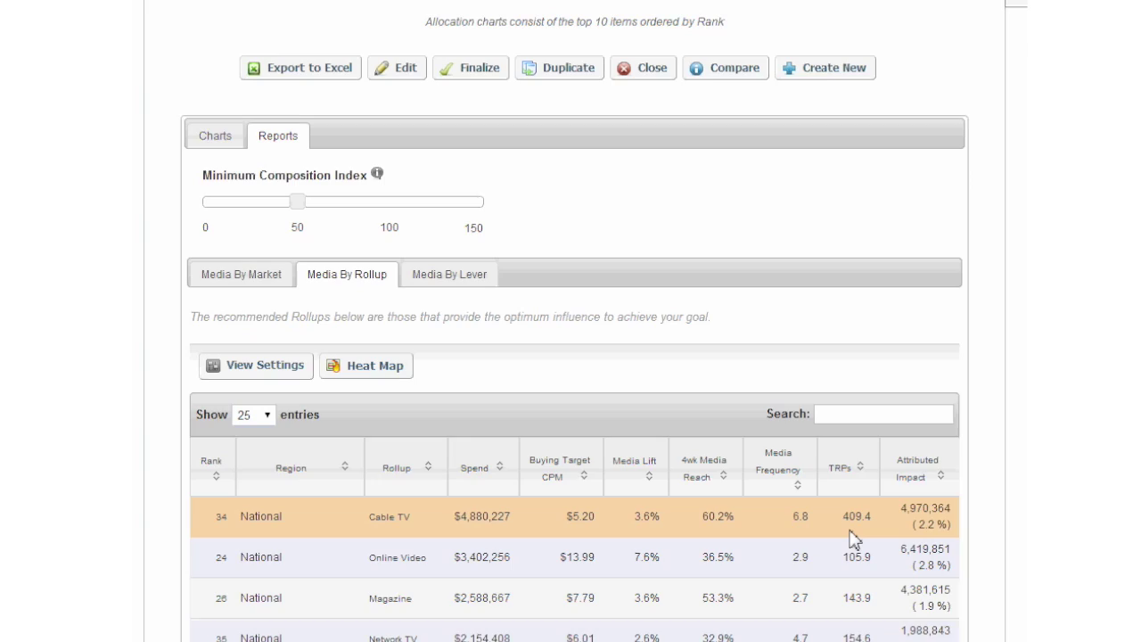
left_click(446, 275)
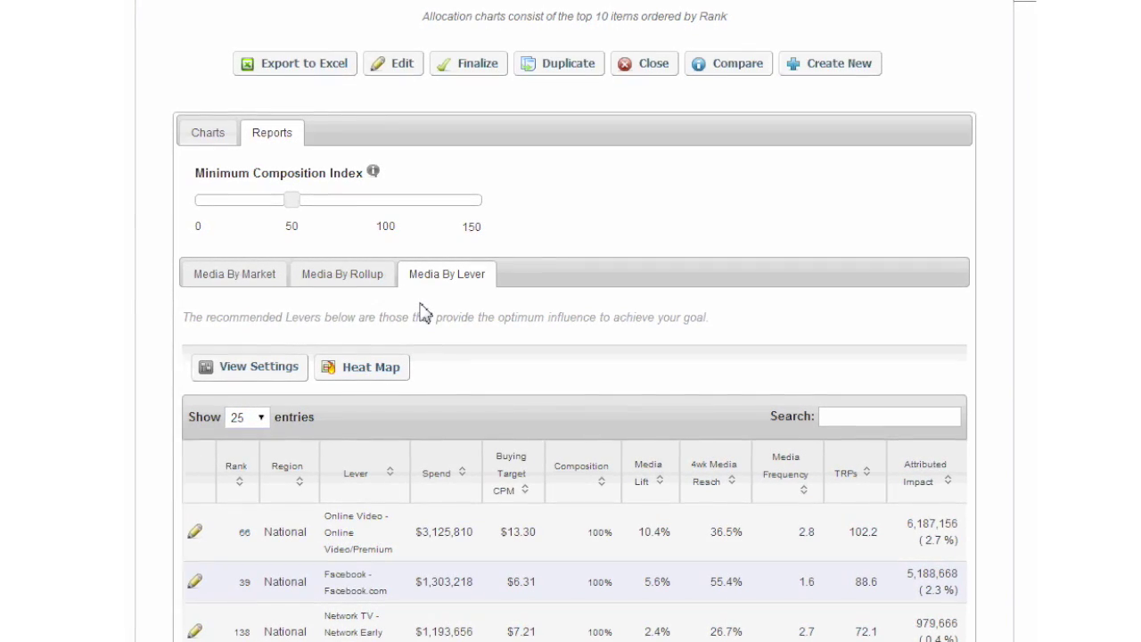
scroll(422, 312, "down", 5)
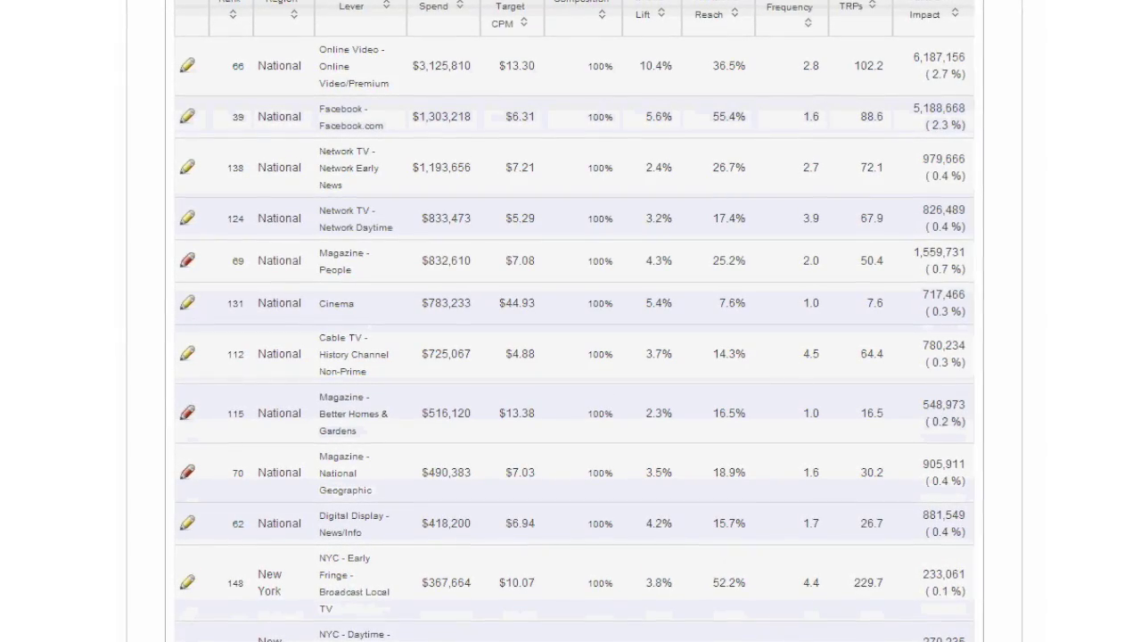
scroll(570, 321, "down", 2)
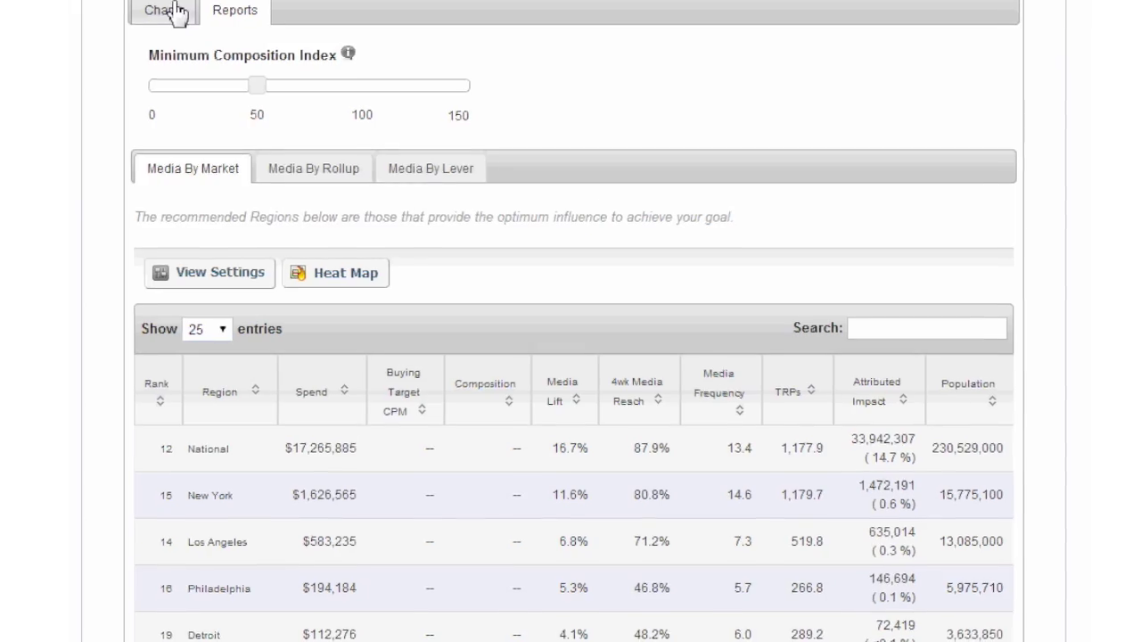
Open the detailed charts of the optimization, showing Media SIRFs
left_click(178, 13)
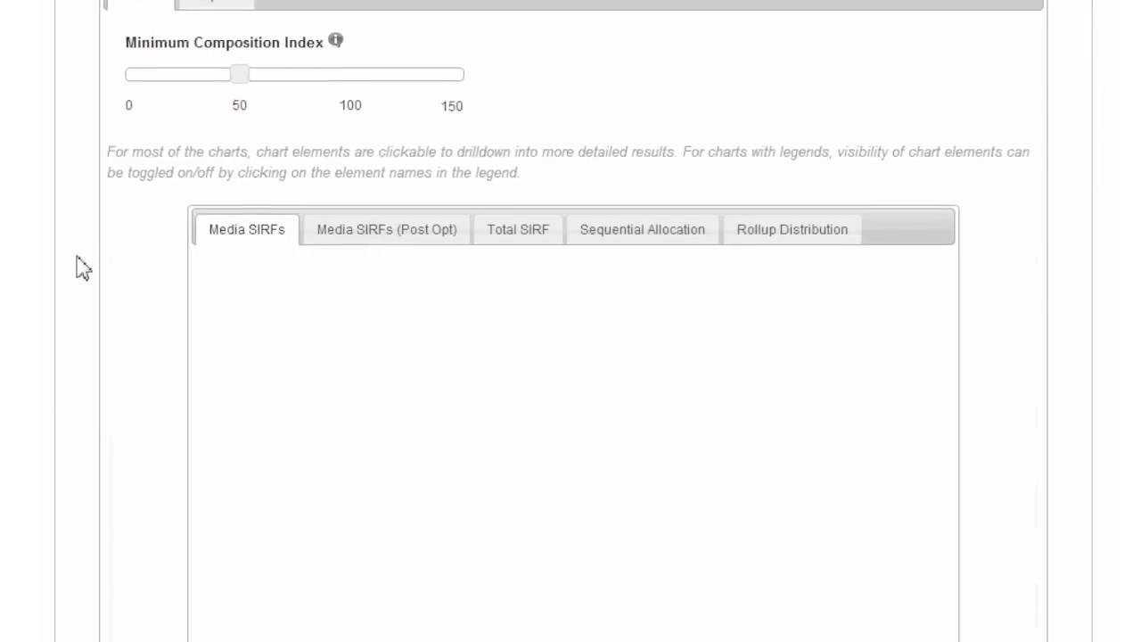